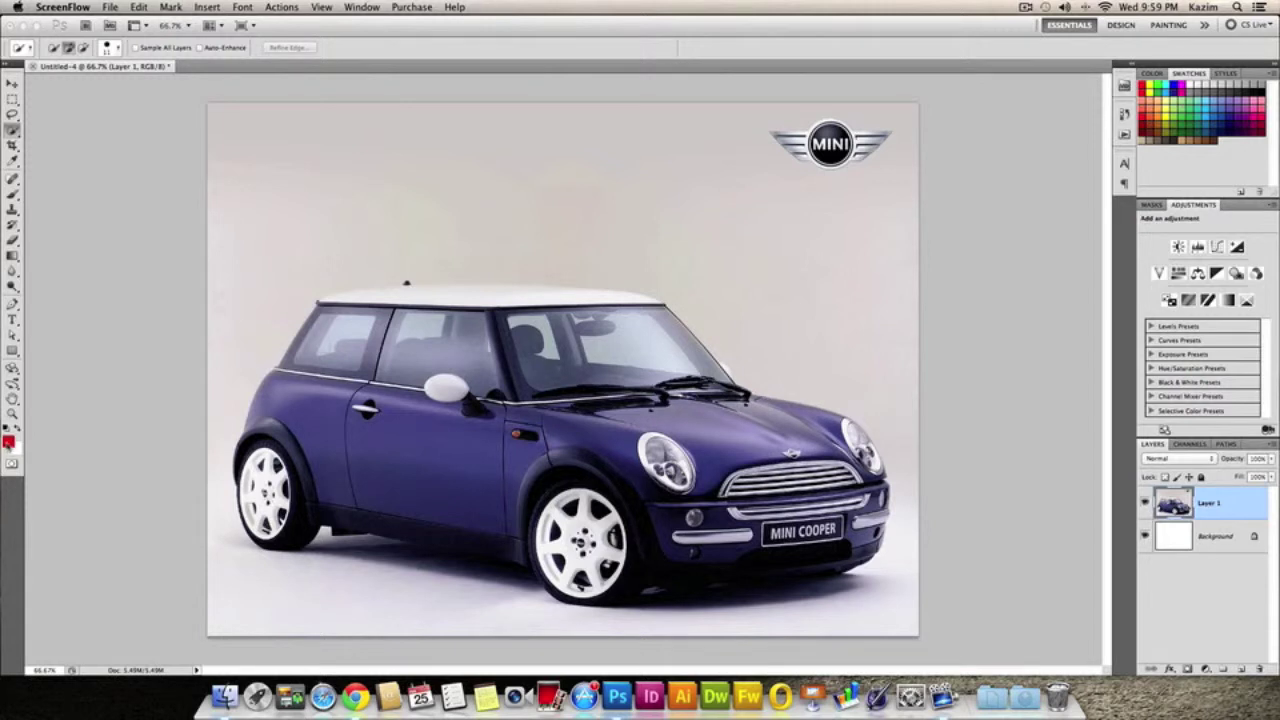
Set the foreground color to green 66aa29.
left_click(9, 442)
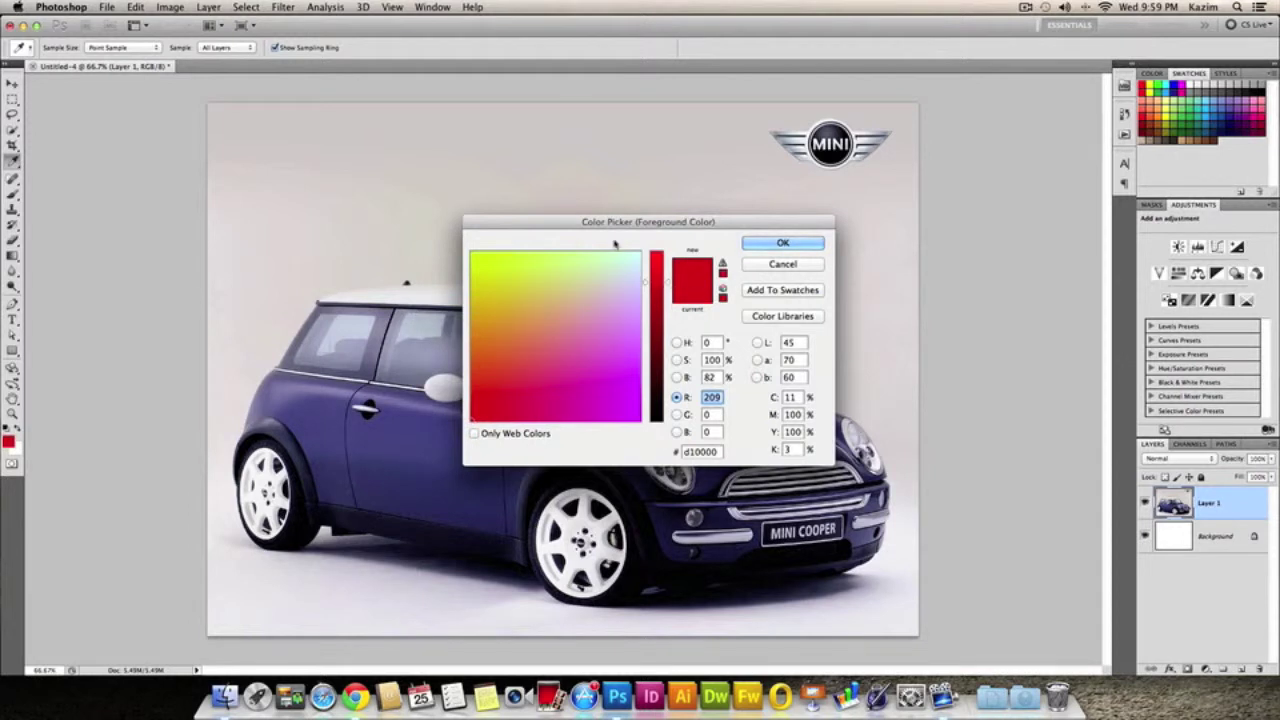
left_click_drag(668, 286, 668, 280)
left_click(576, 331)
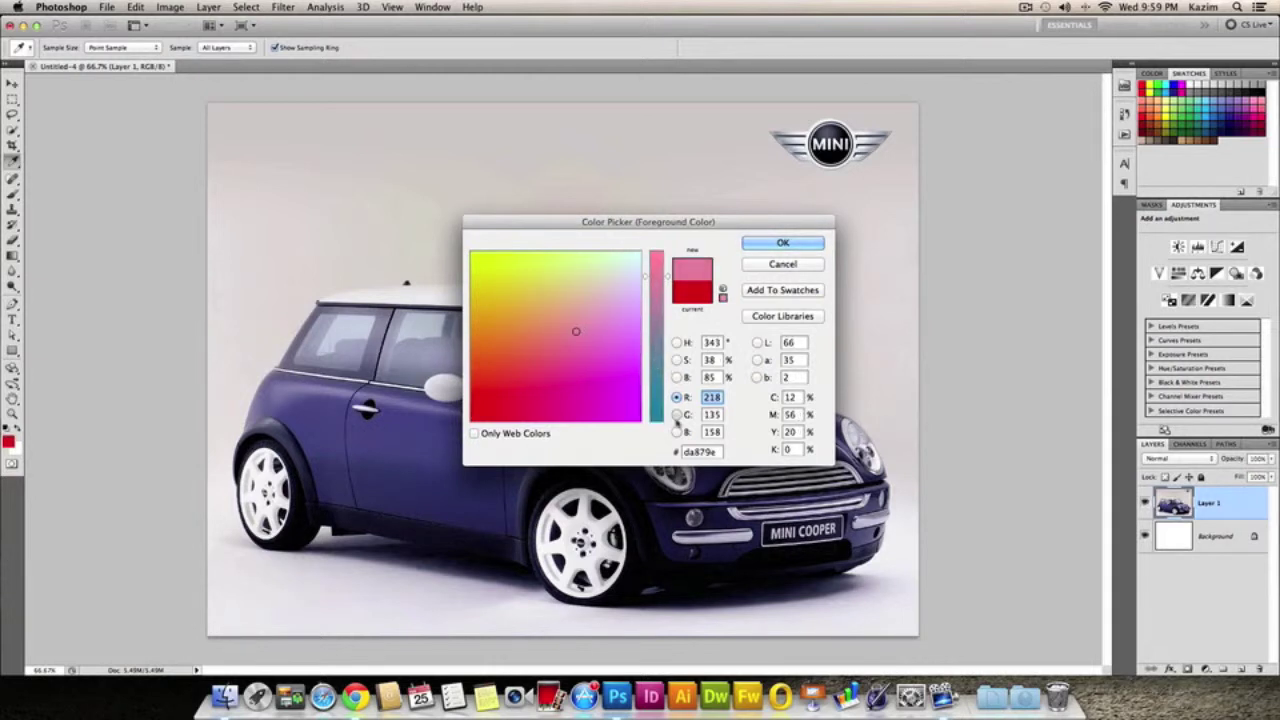
left_click(676, 414)
left_click(513, 349)
left_click(497, 353)
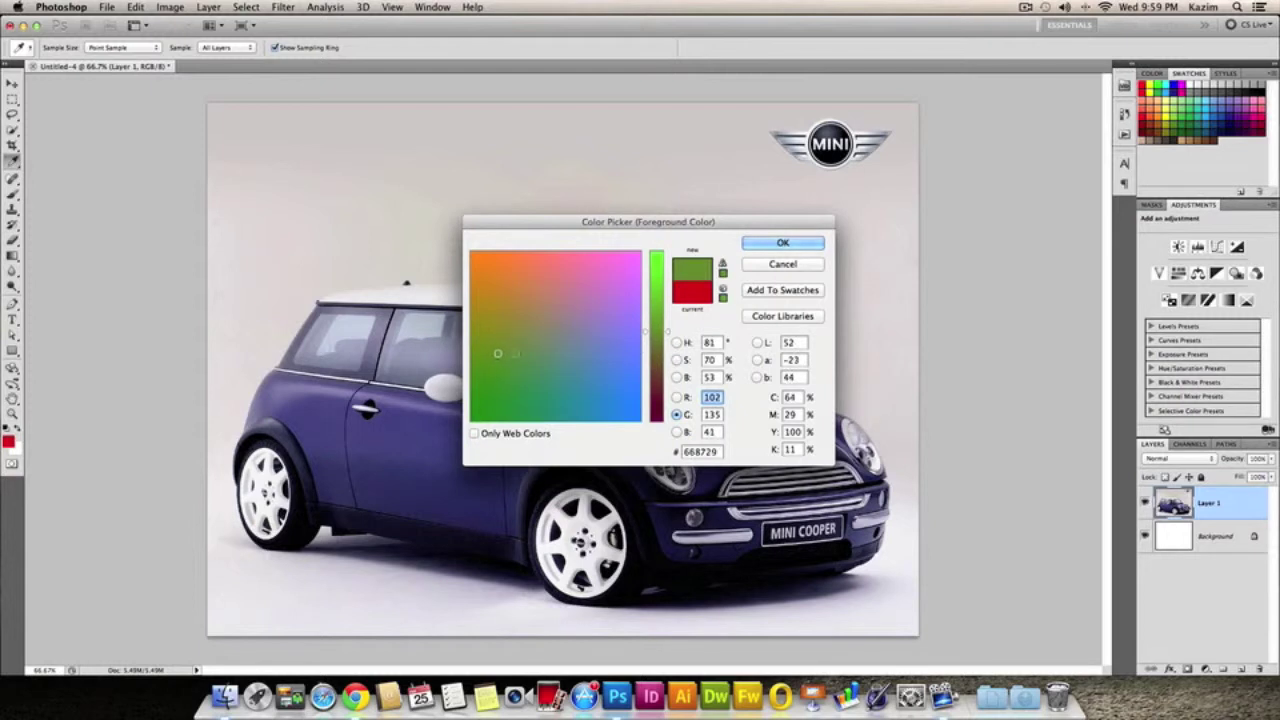
left_click_drag(668, 333, 669, 311)
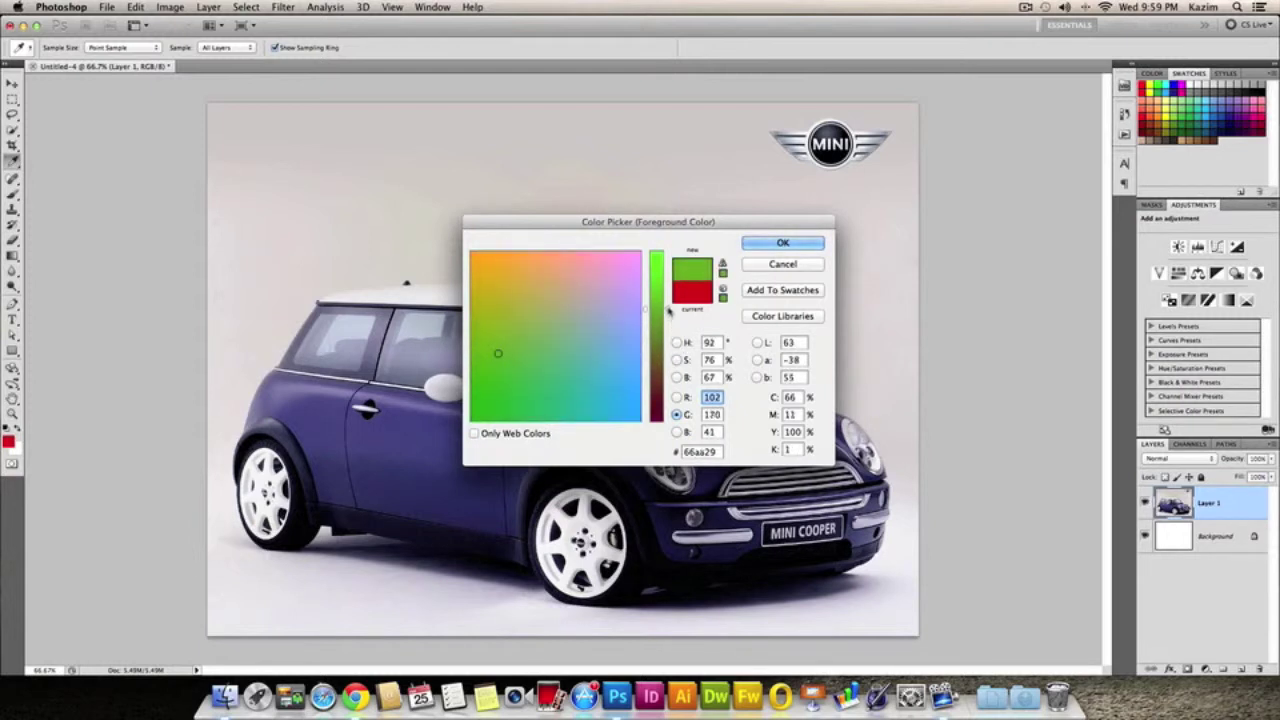
left_click(797, 248)
Switch from the Quick Selection tool to the Magic Wand tool and back.
key("w")
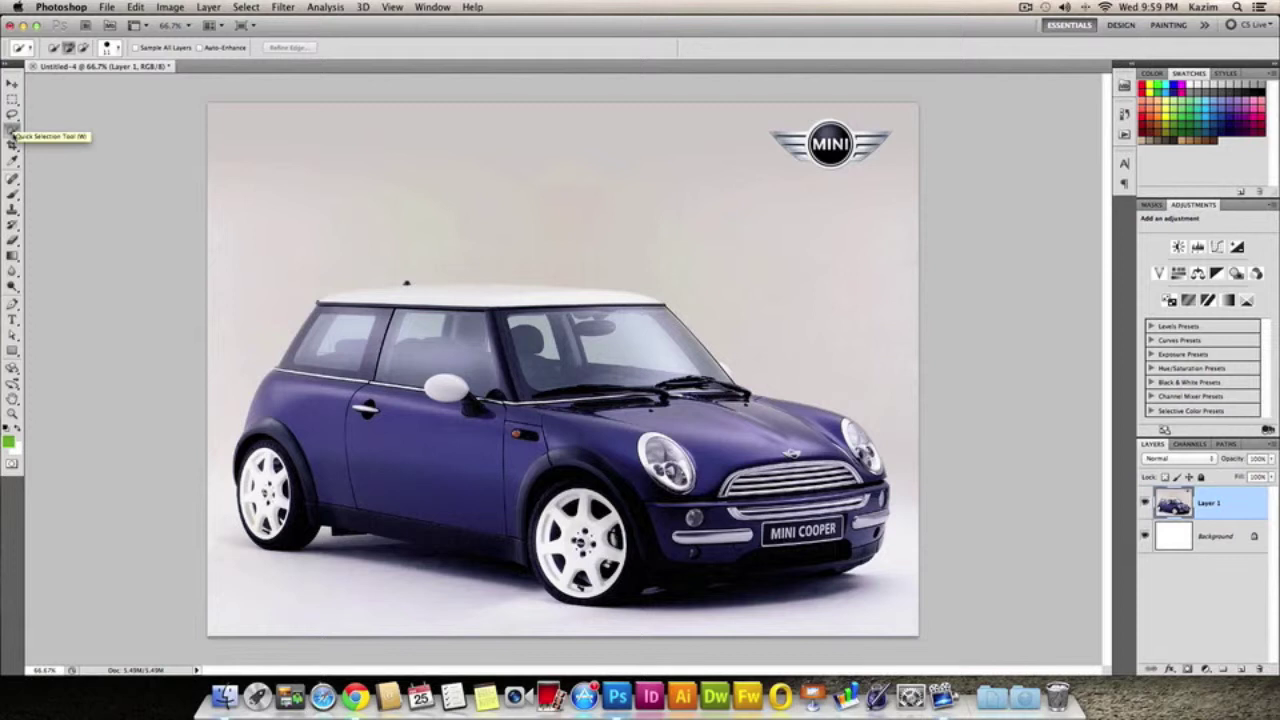
left_click(12, 130)
left_click(13, 131)
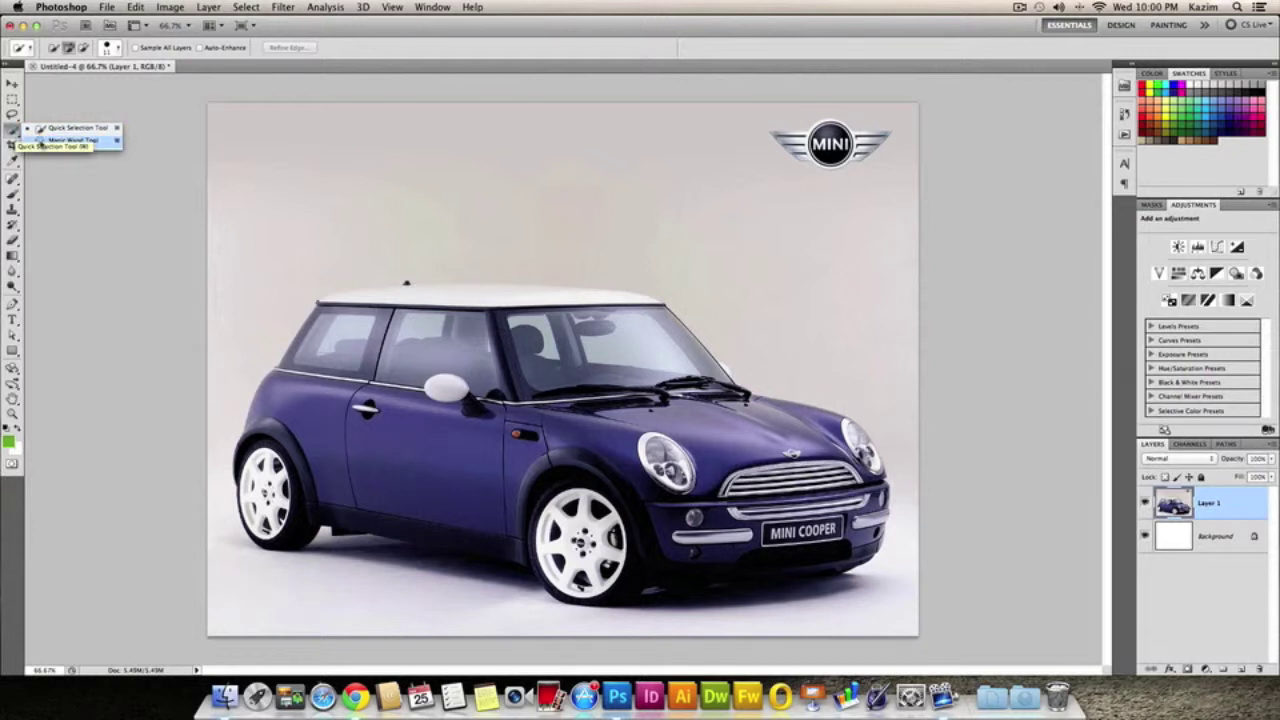
left_click(42, 141)
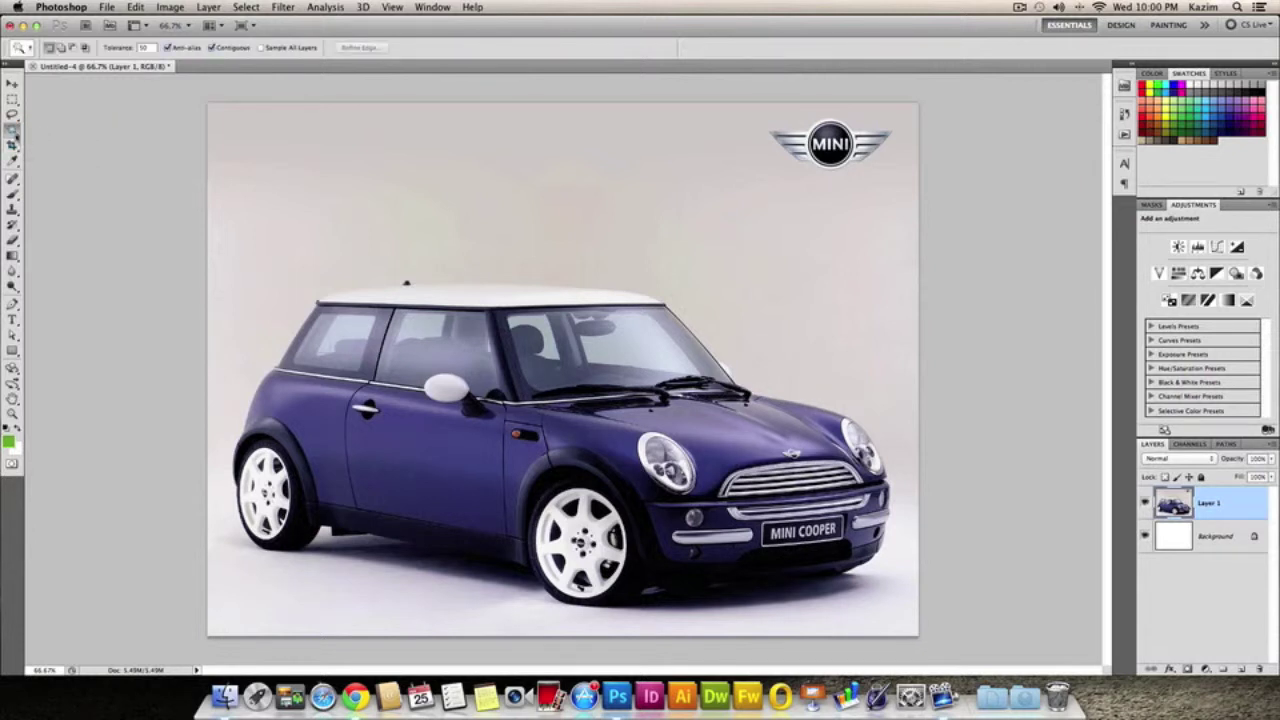
left_click(13, 131)
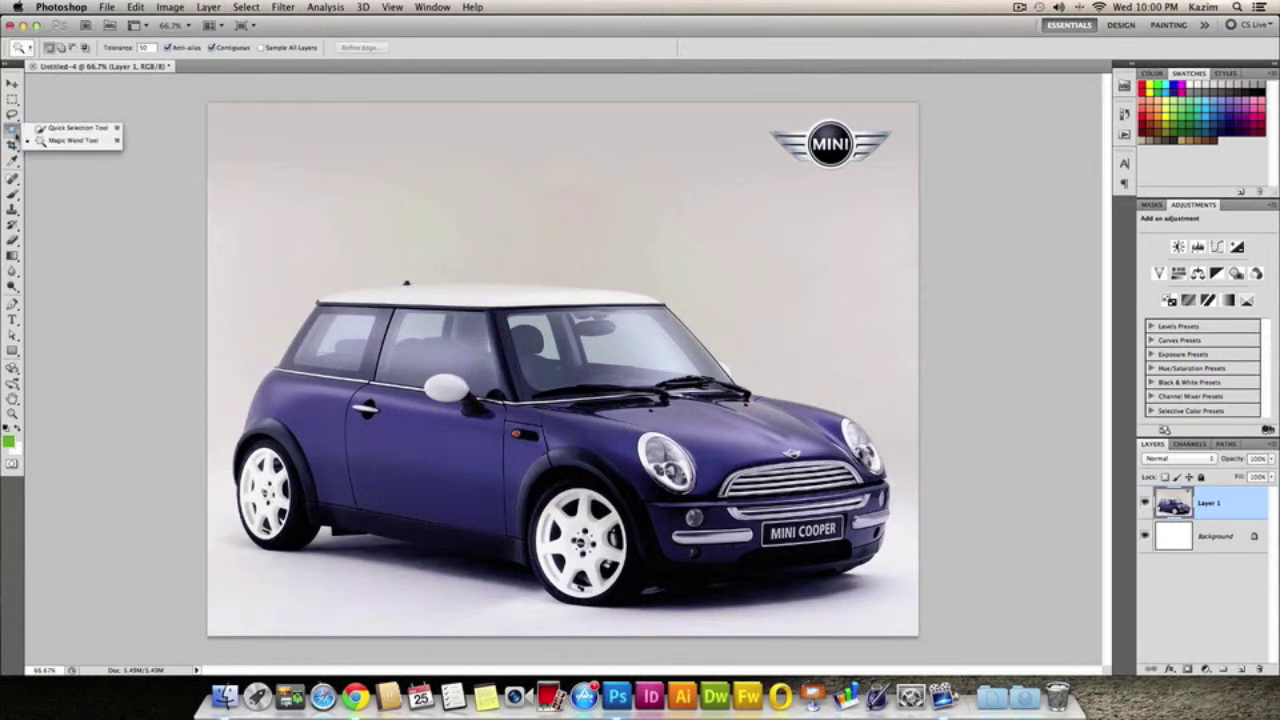
left_click(50, 132)
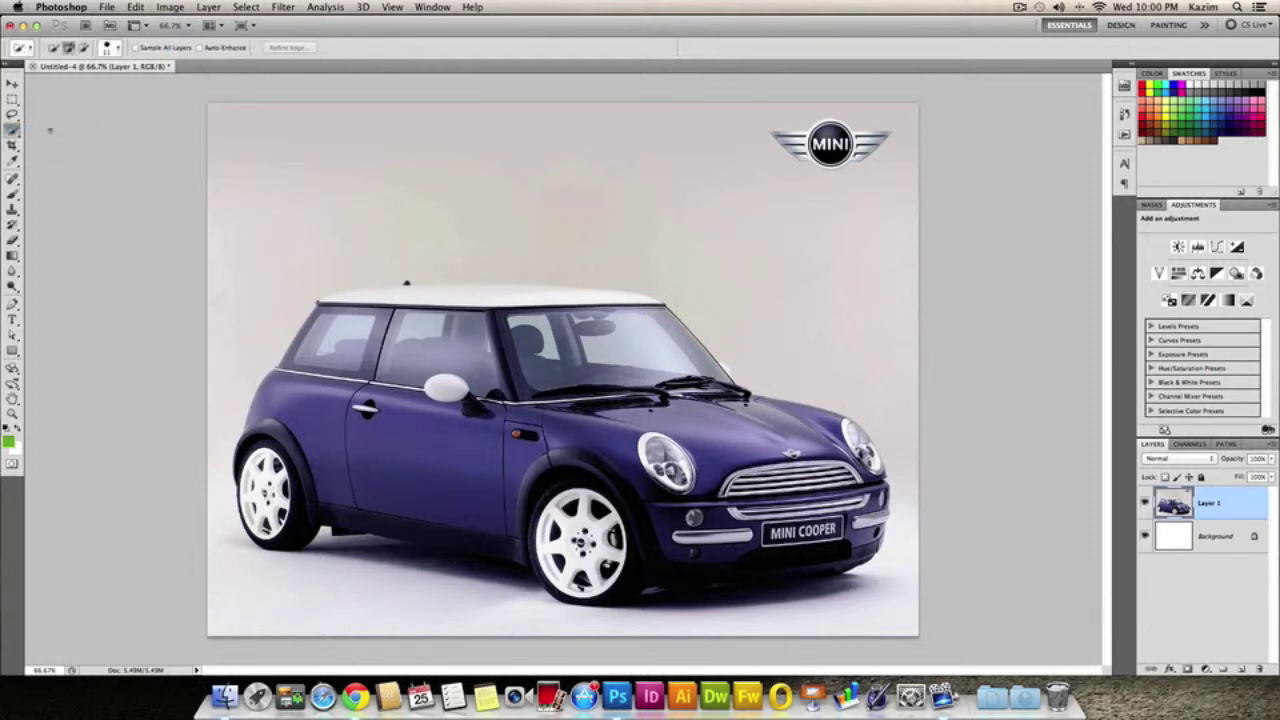
Set the Quick Selection brush size to 15 px and select the car's purple side body and door.
left_click(118, 49)
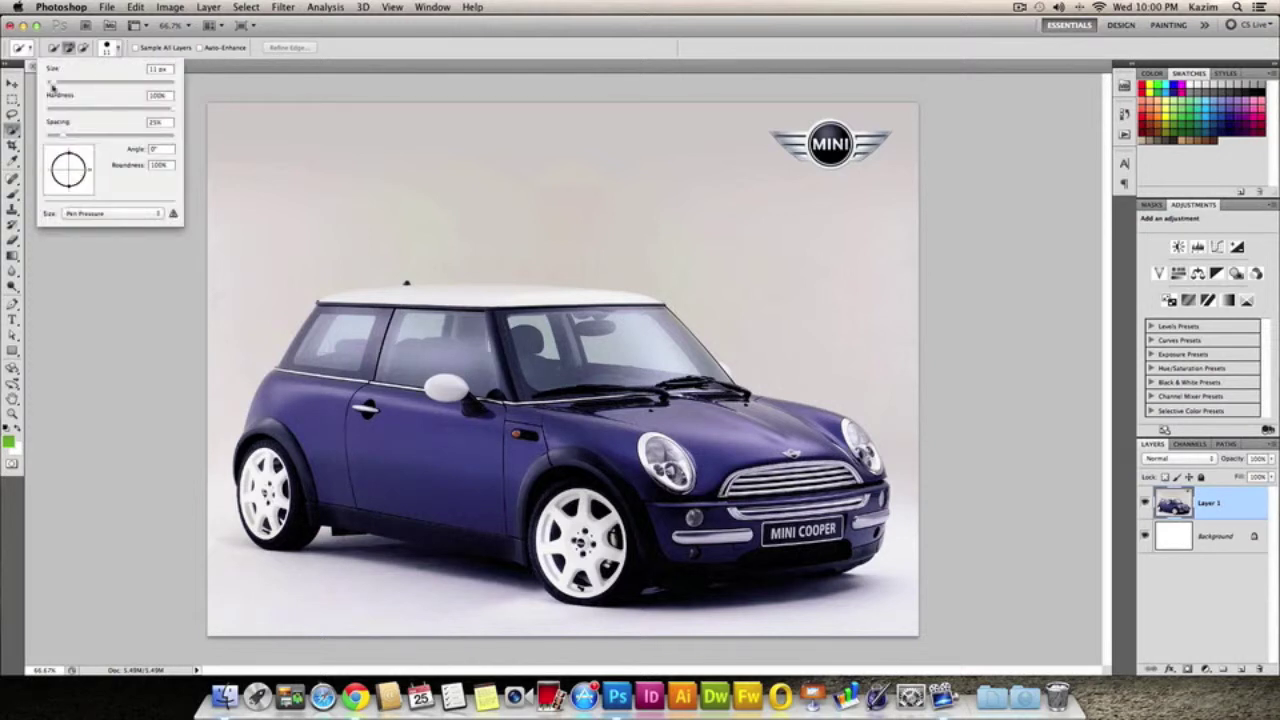
left_click_drag(55, 85, 57, 86)
left_click(356, 35)
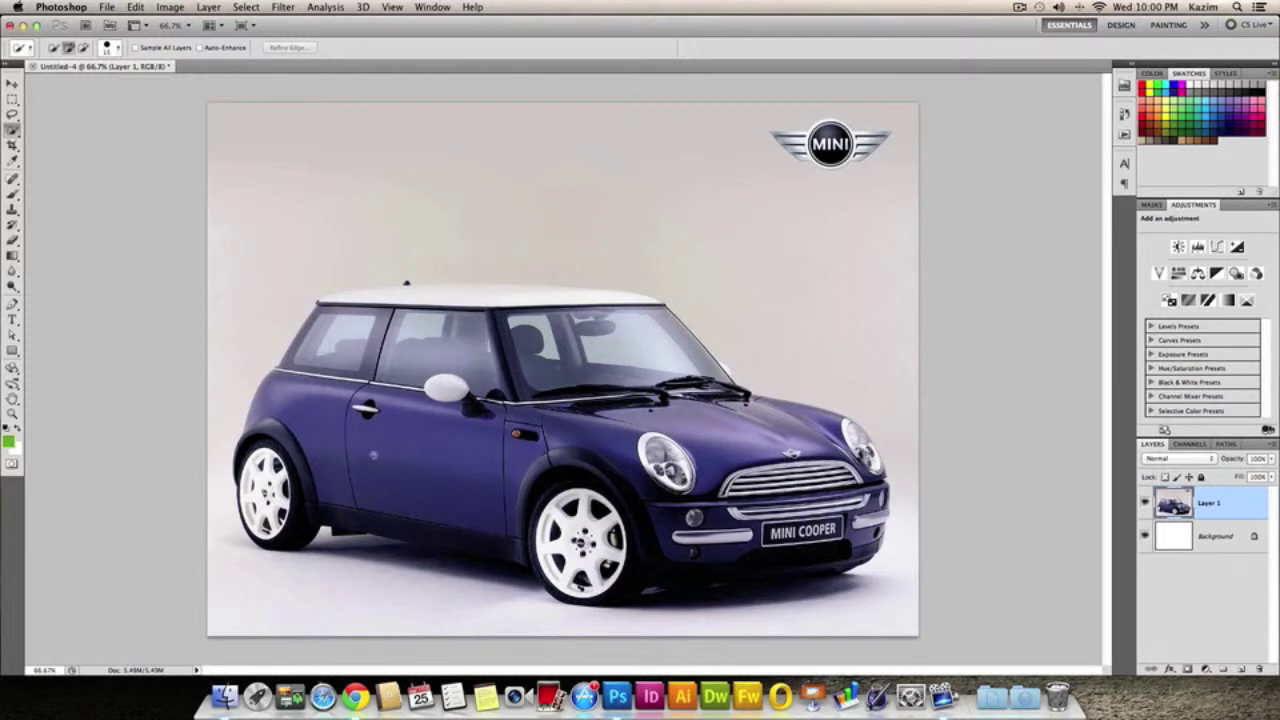
left_click_drag(346, 440, 398, 450)
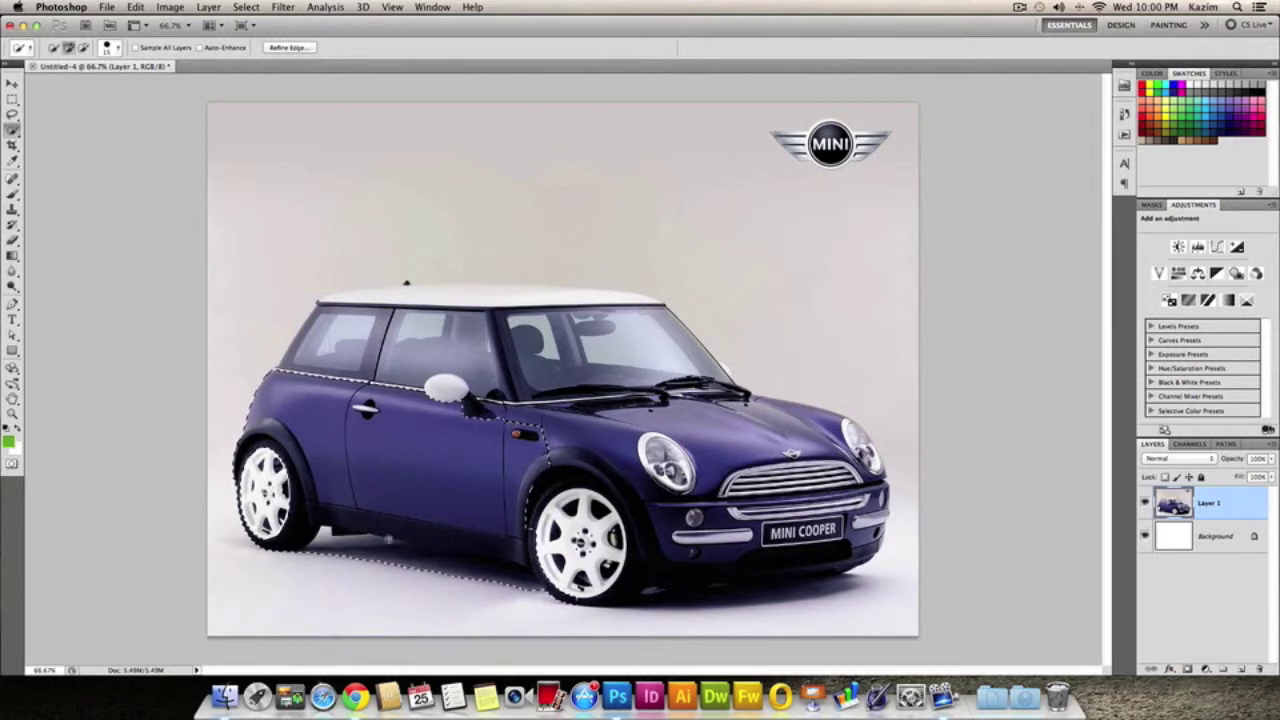
Subtract the ground shadow and wheels from the selection and extend it over the front fender up to the headlight.
key("alt")
key("alt")
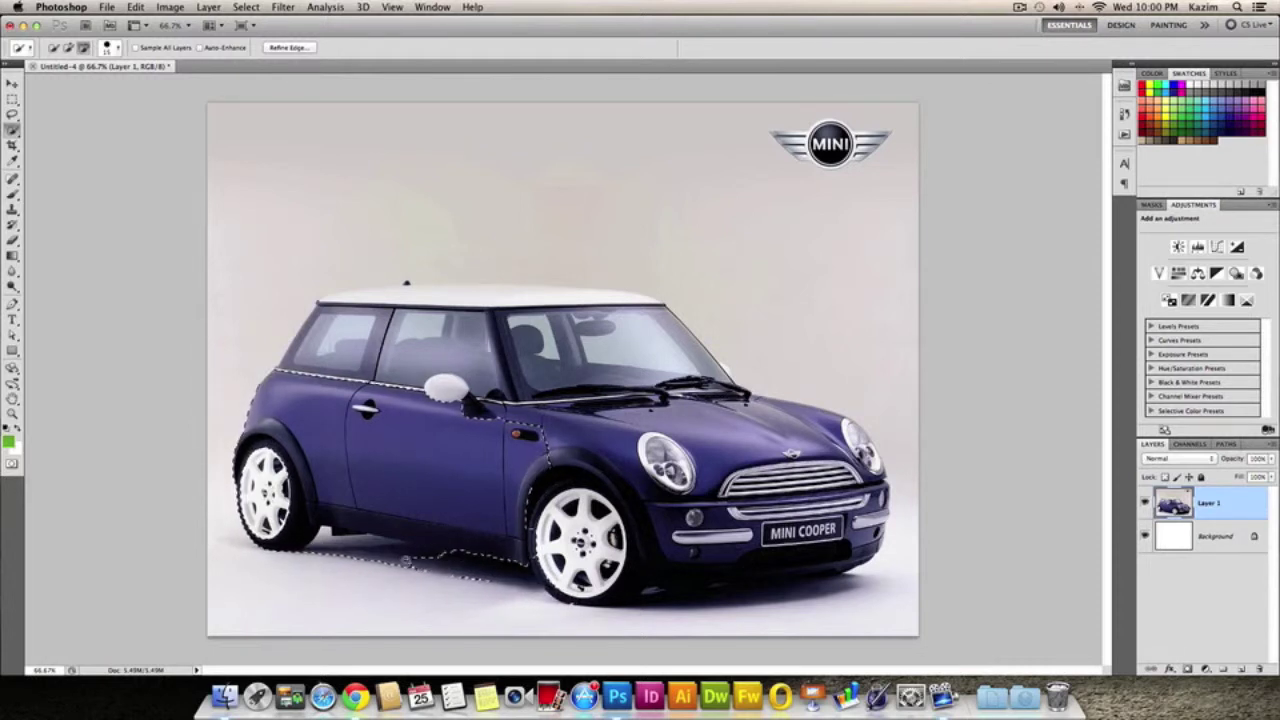
left_click_drag(367, 551, 352, 550)
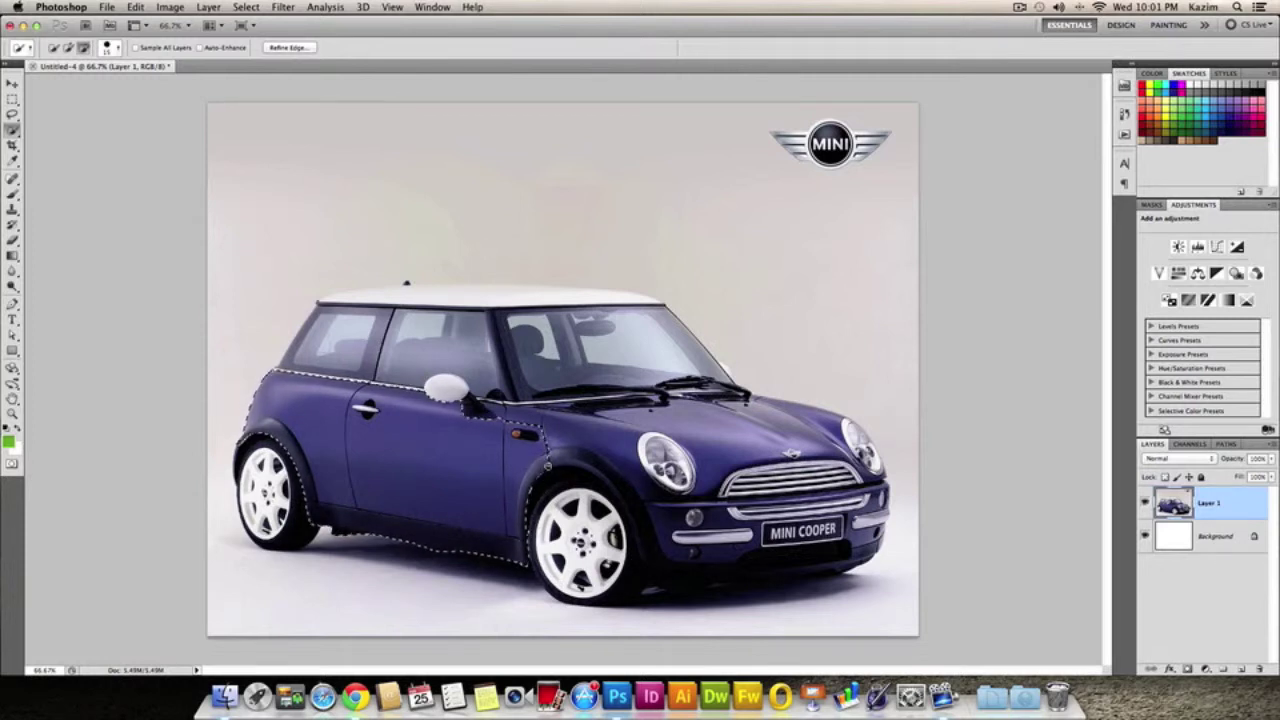
left_click_drag(541, 476, 556, 428)
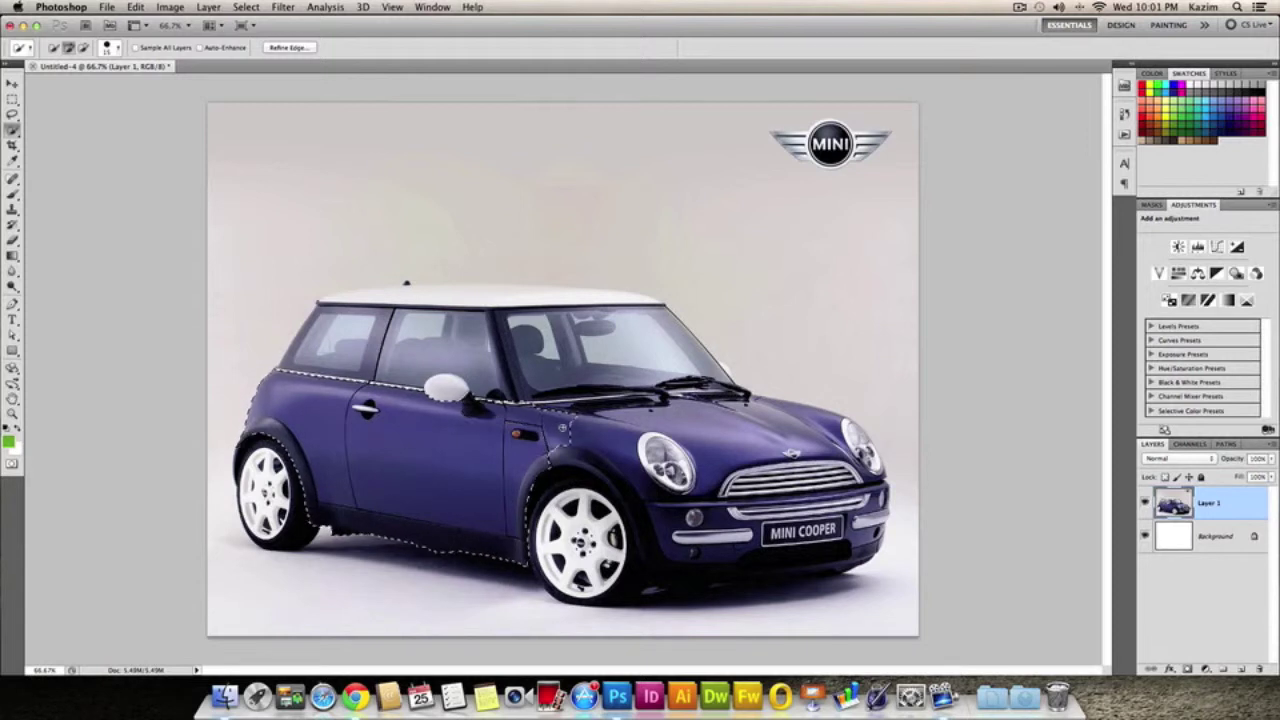
mouse_move(610, 425)
left_mouse_down()
mouse_move(665, 470)
mouse_move(645, 500)
mouse_move(620, 510)
mouse_move(550, 482)
left_mouse_up()
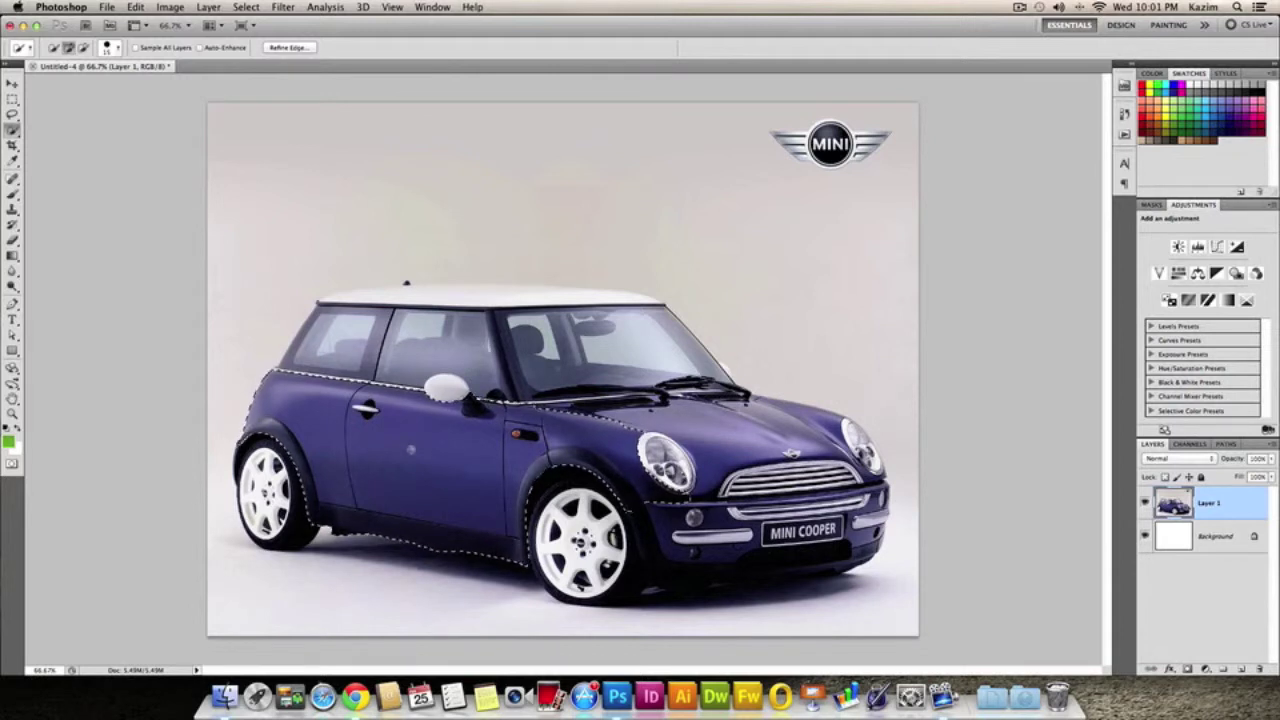
Fill the selected body area with the foreground color using Color blending mode at 100% opacity.
left_click(138, 10)
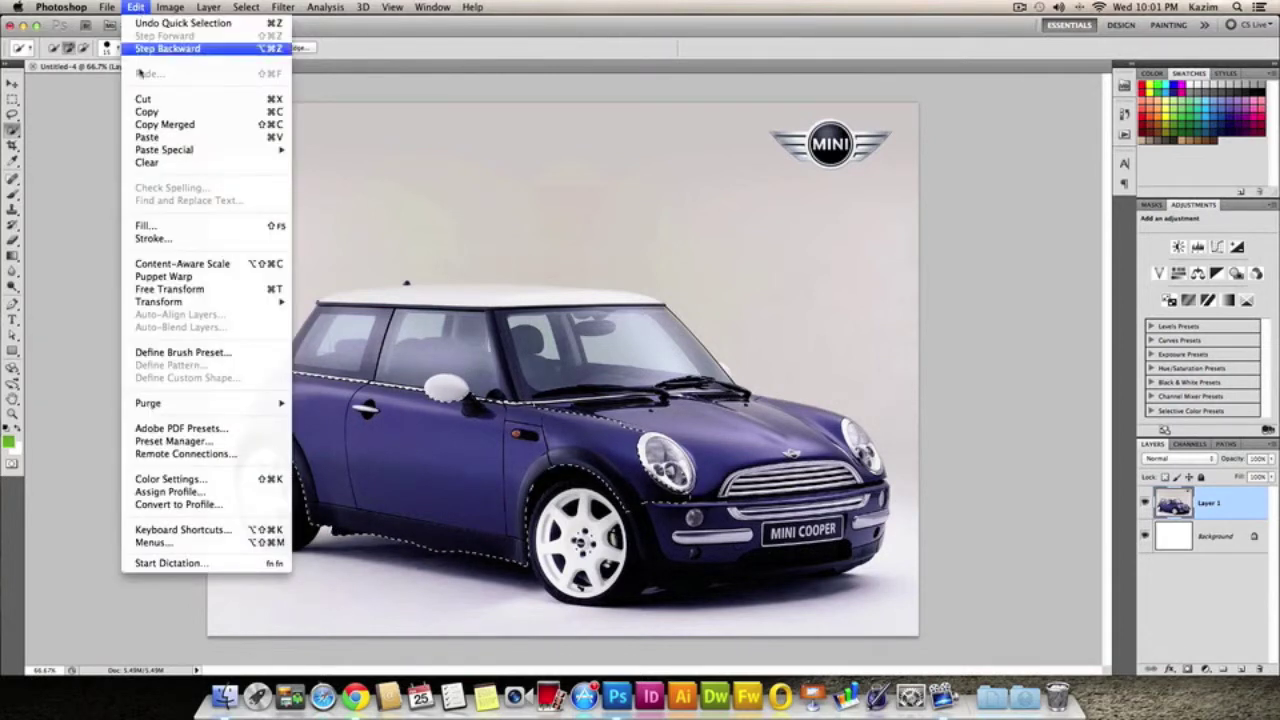
left_click(143, 228)
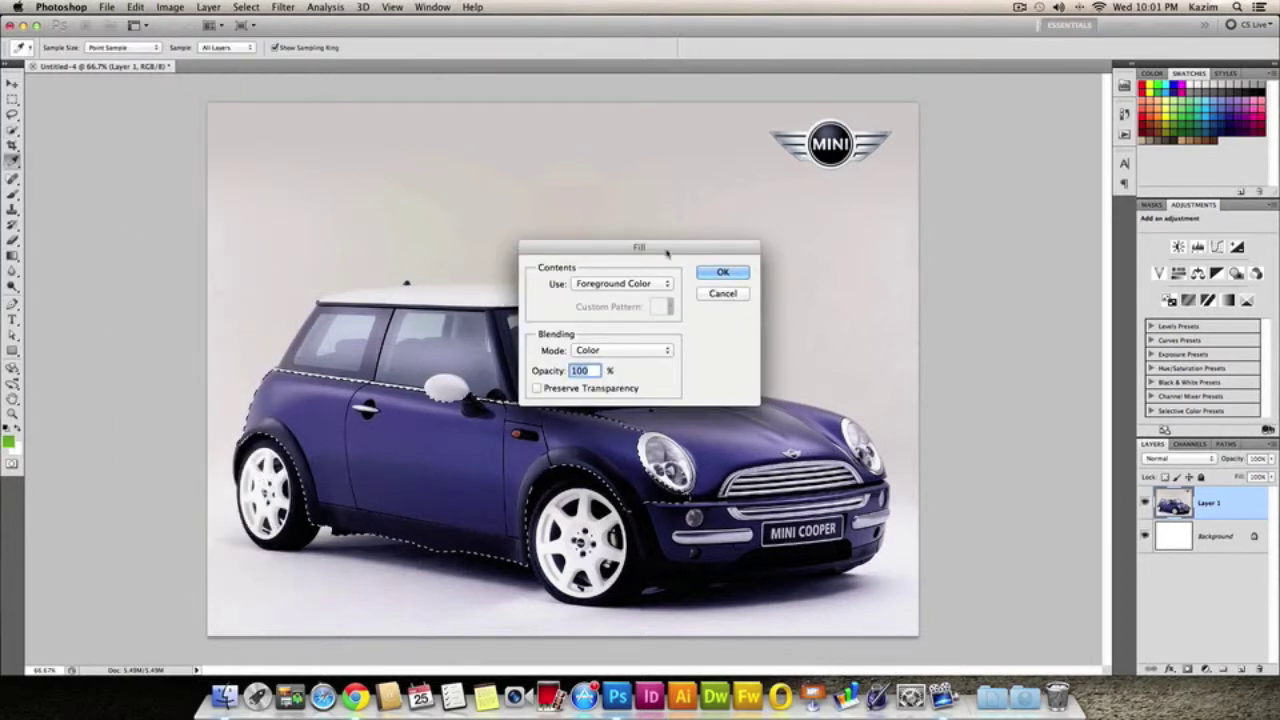
left_click_drag(649, 250, 645, 190)
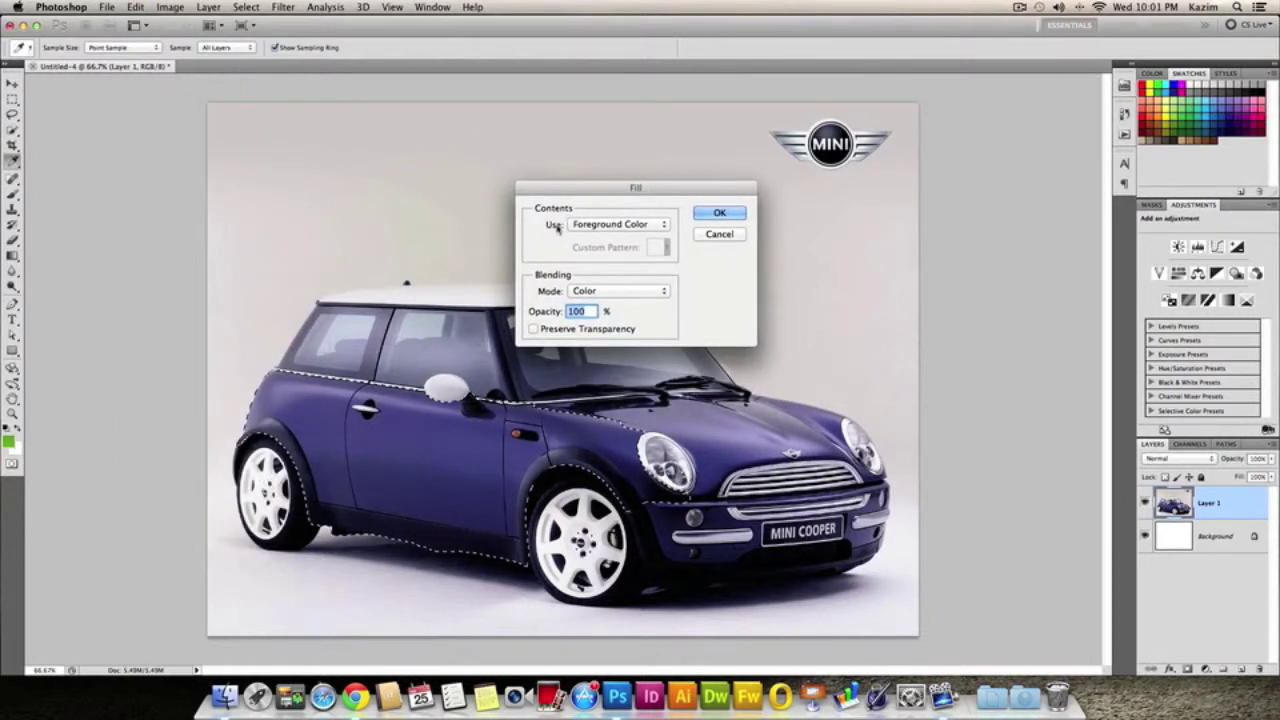
left_click(608, 224)
left_click(608, 224)
left_click(591, 292)
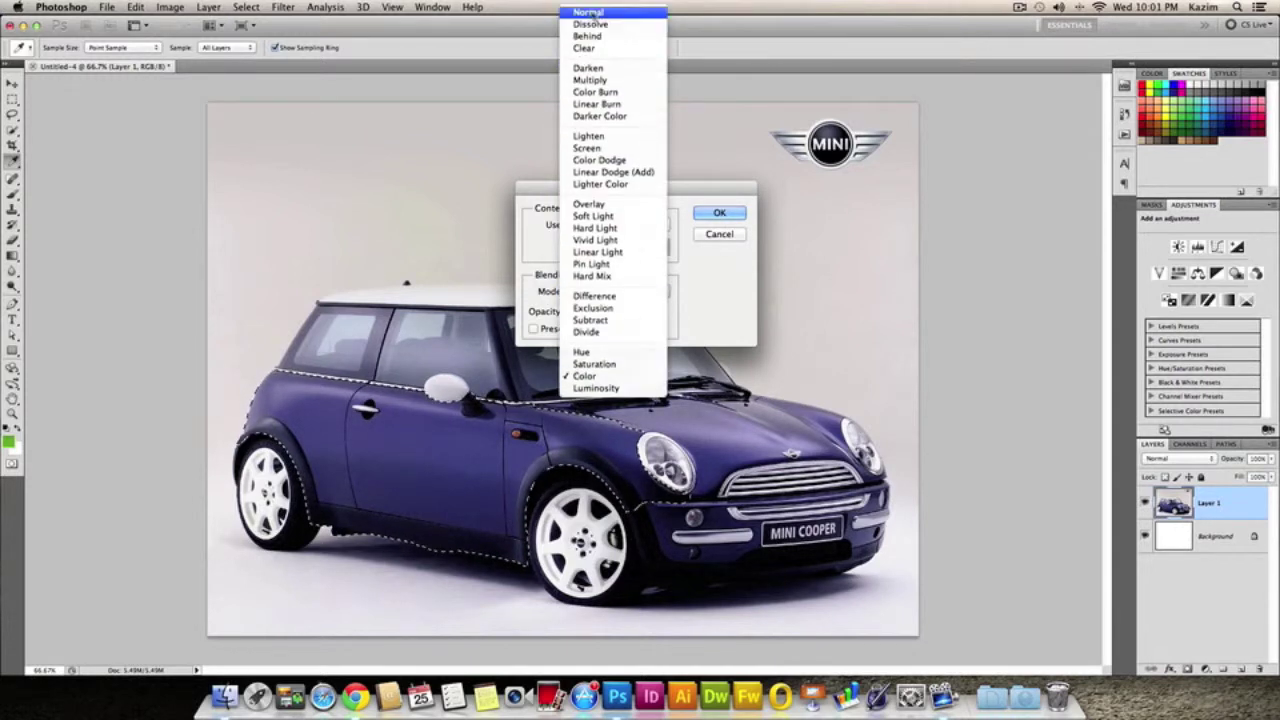
left_click(602, 13)
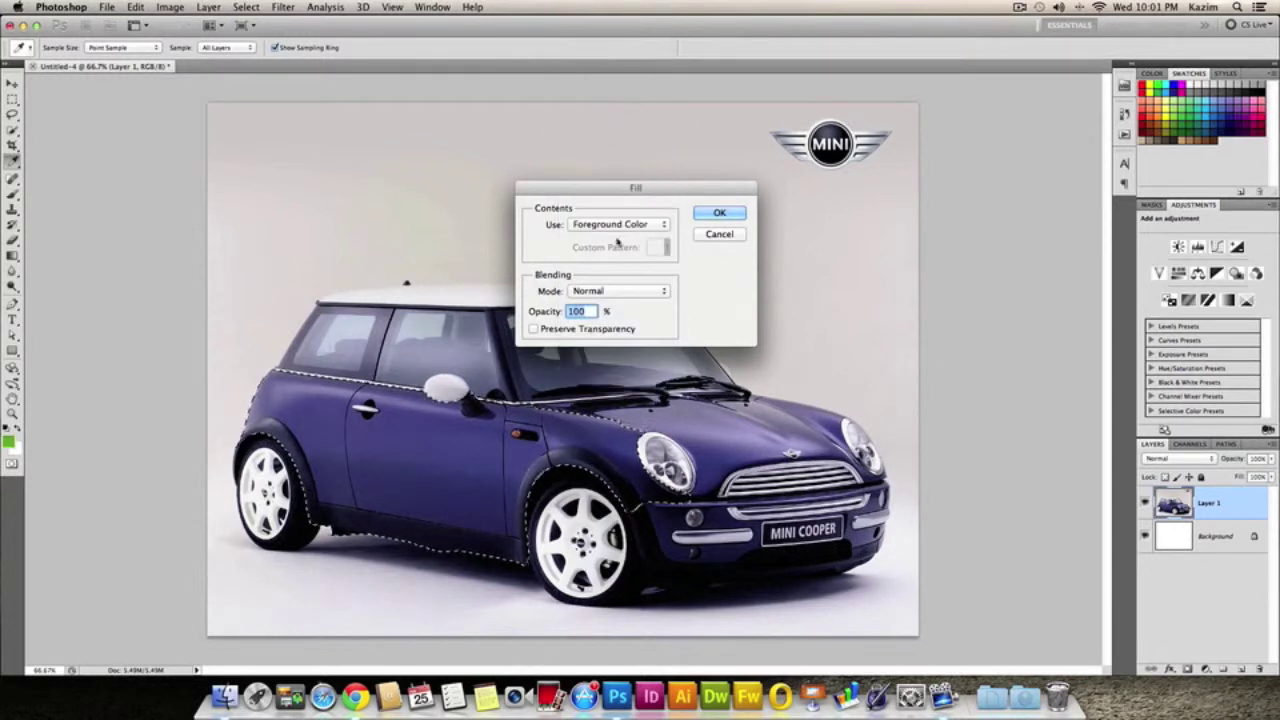
left_click(625, 293)
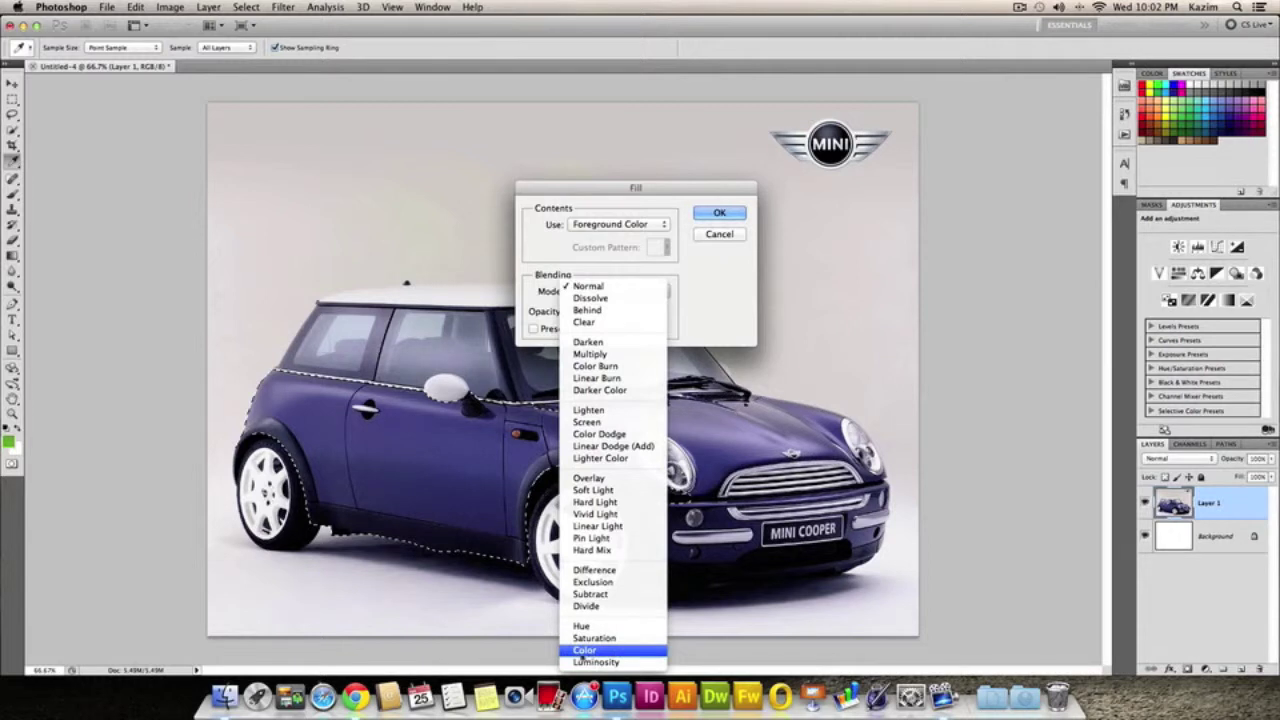
left_click(585, 650)
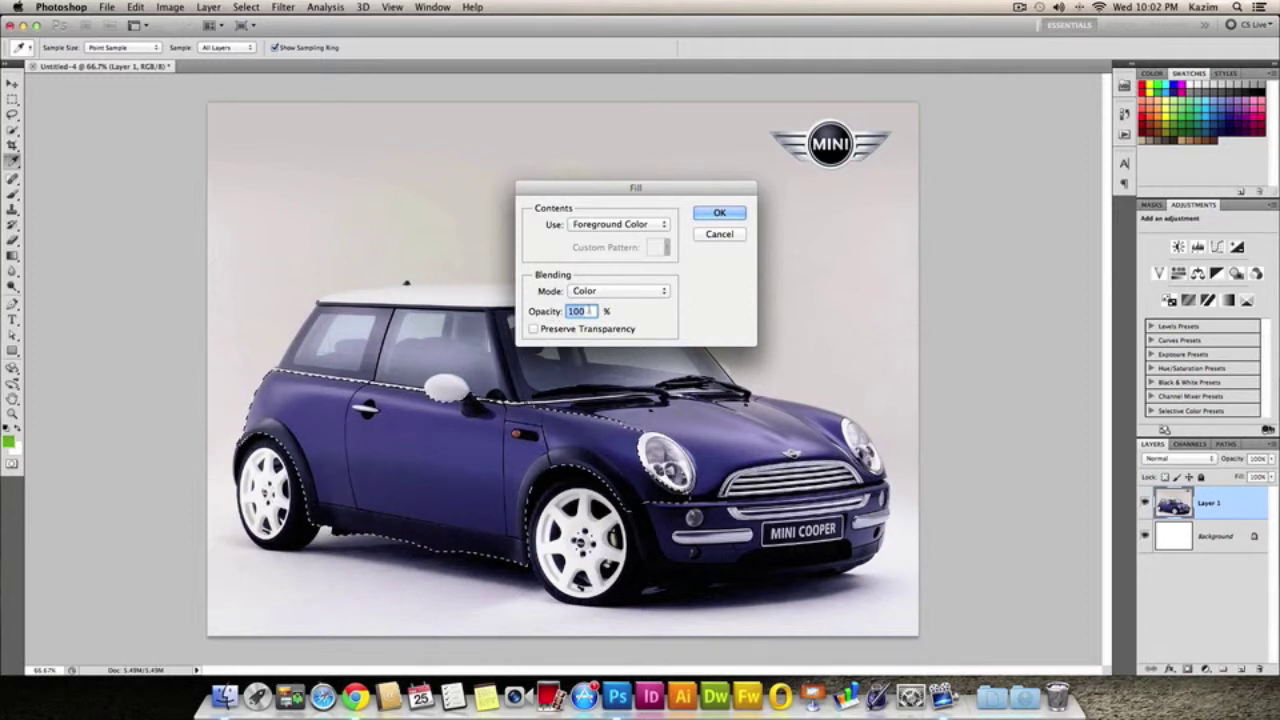
left_click(720, 214)
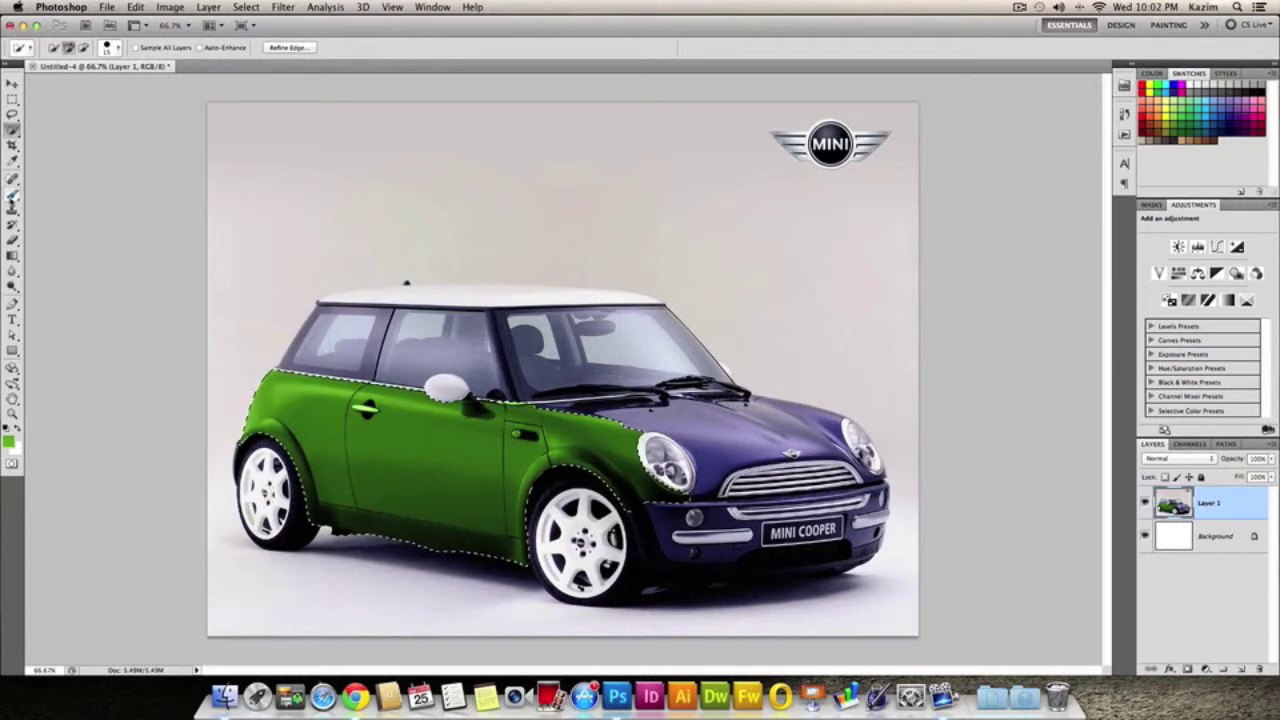
Set up the Brush tool with a 30 px size and Color blending mode.
left_click_drag(12, 196, 49, 202)
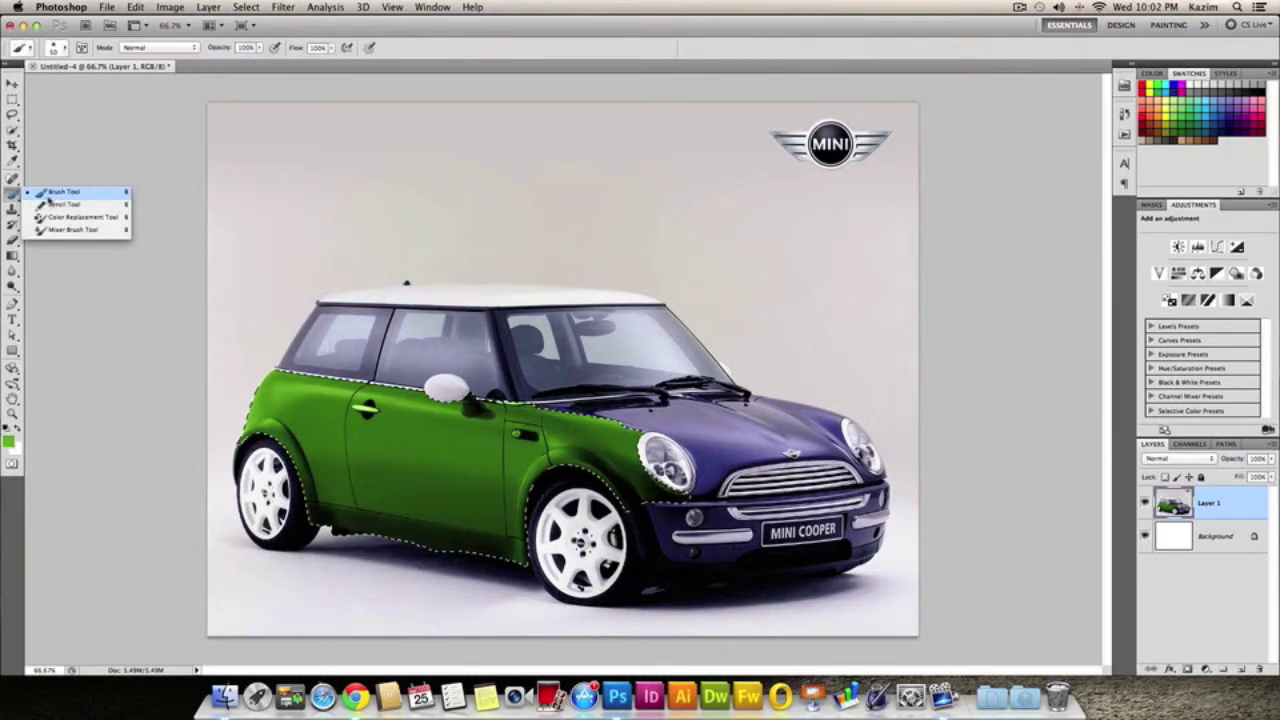
left_click(49, 200)
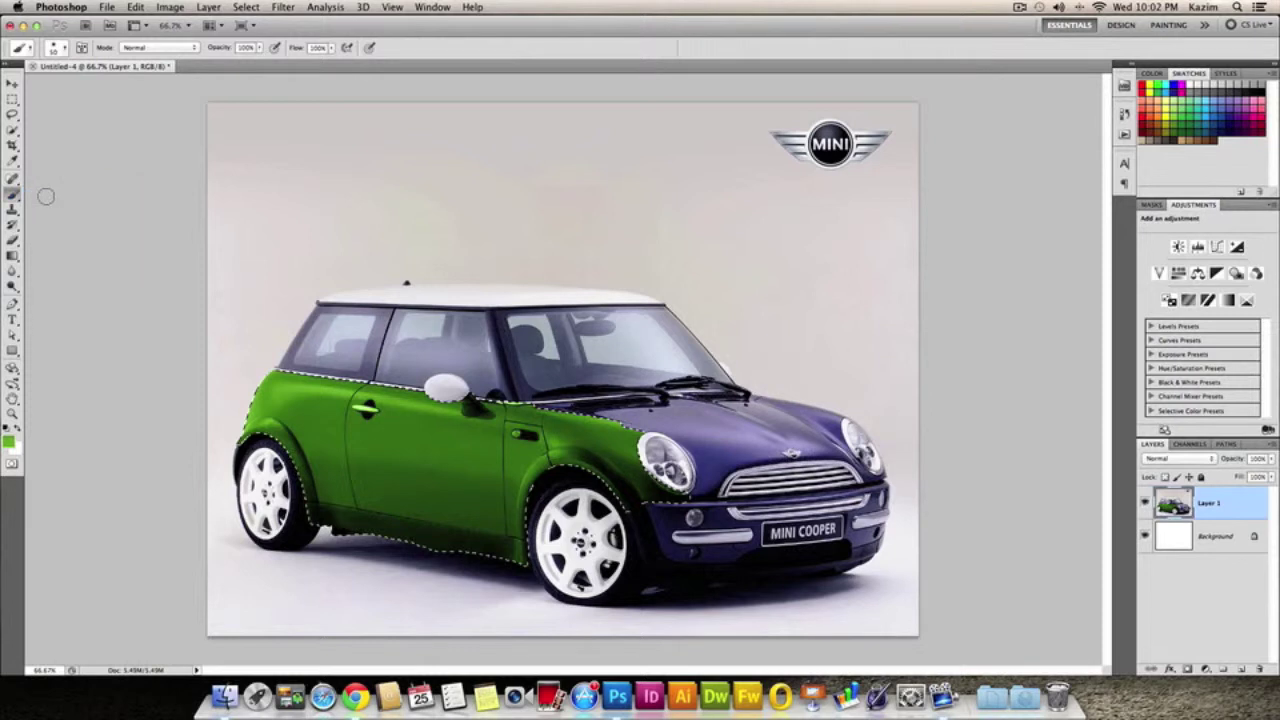
left_click(65, 48)
left_click_drag(50, 87, 37, 90)
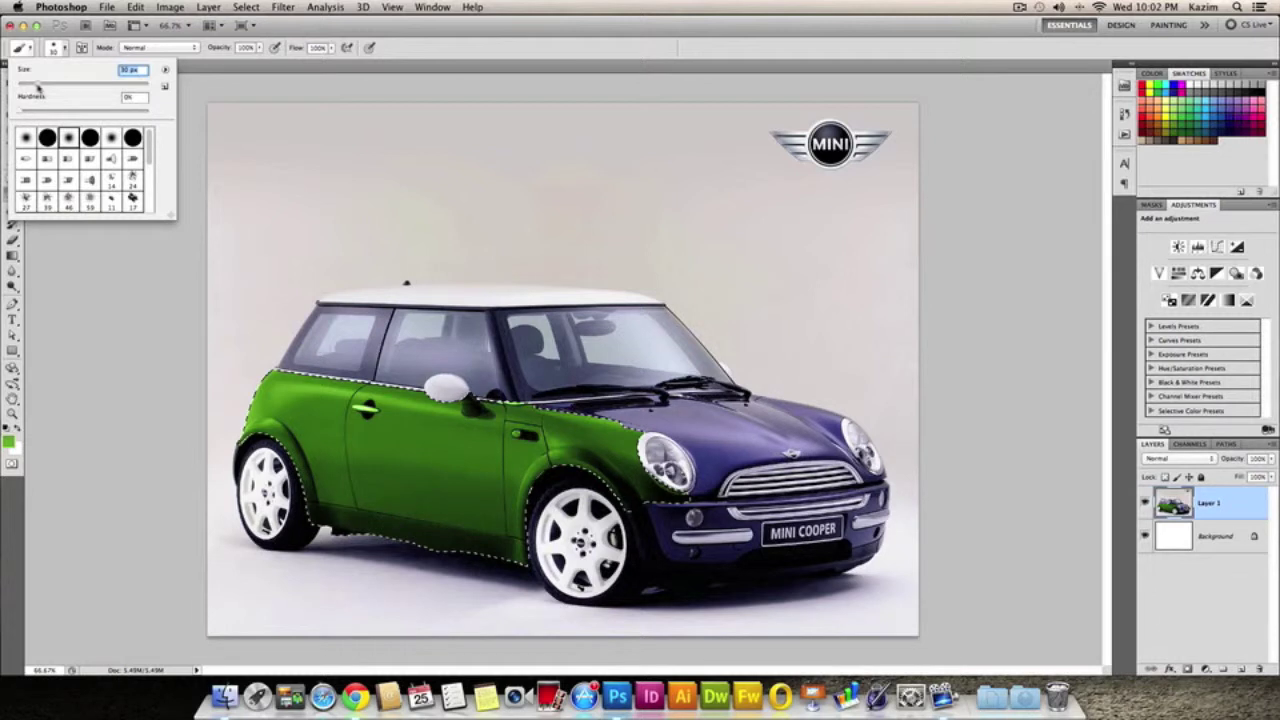
left_click(102, 54)
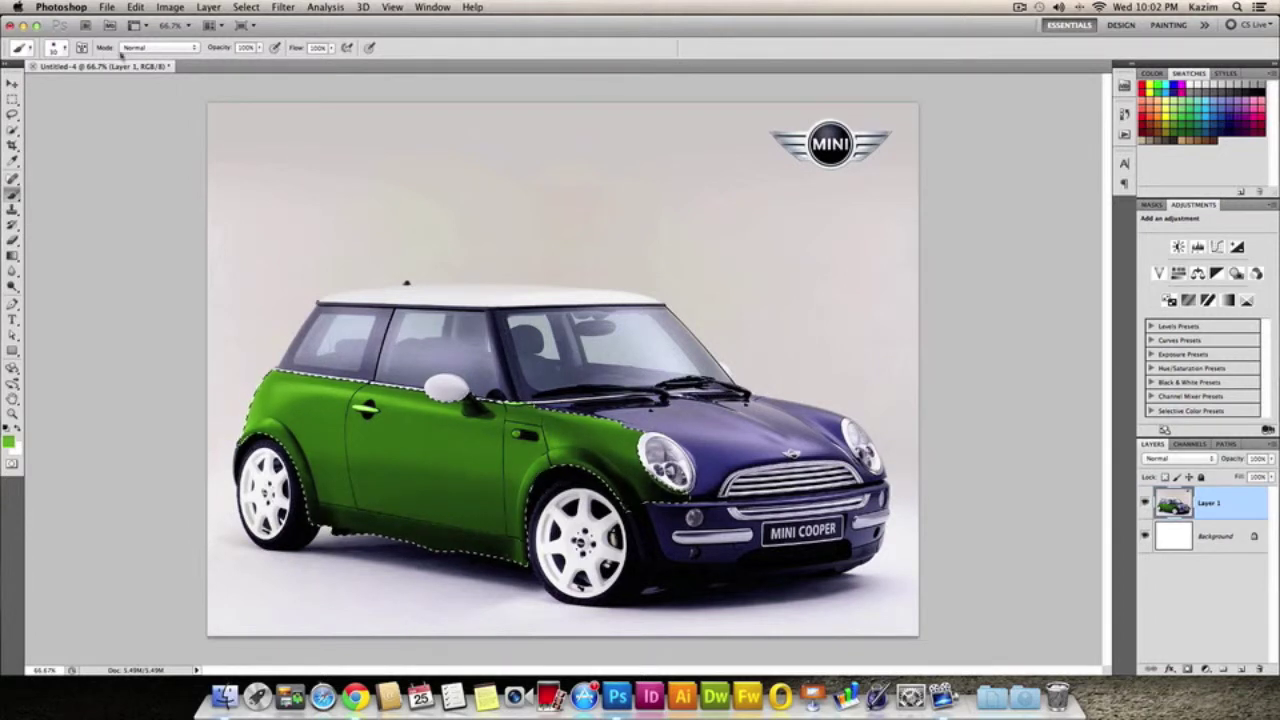
left_click(194, 48)
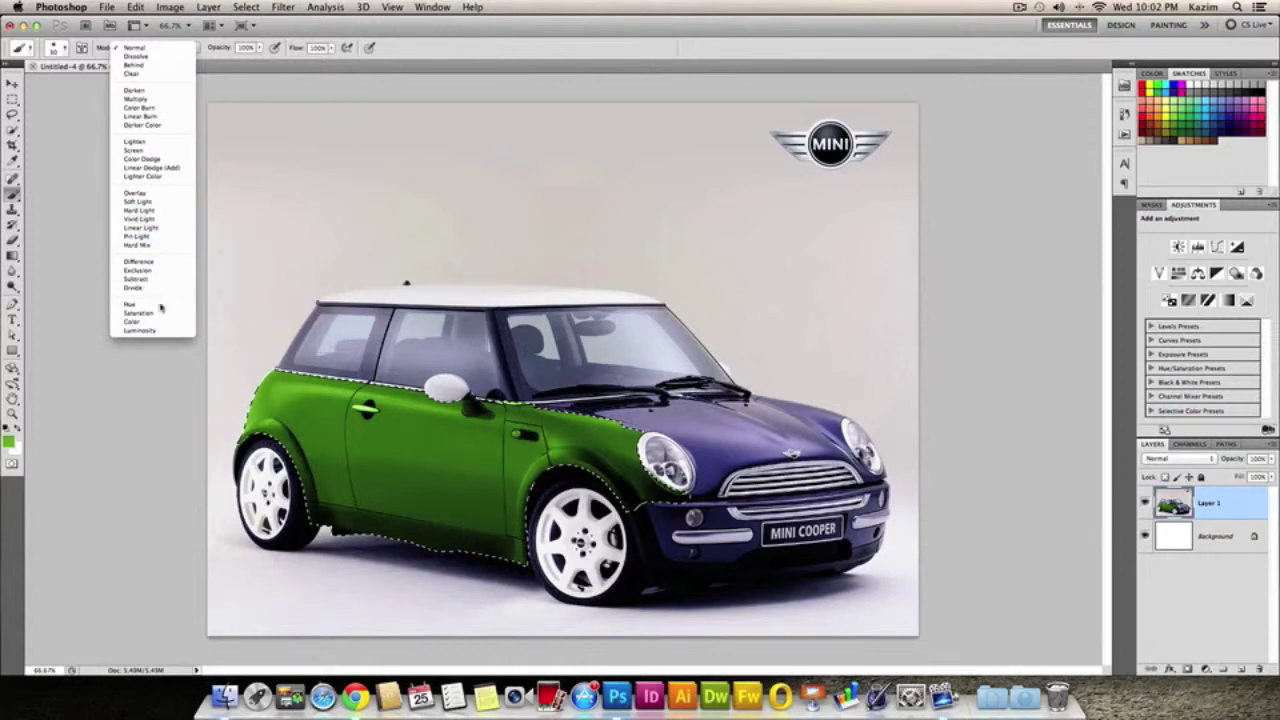
left_click(130, 322)
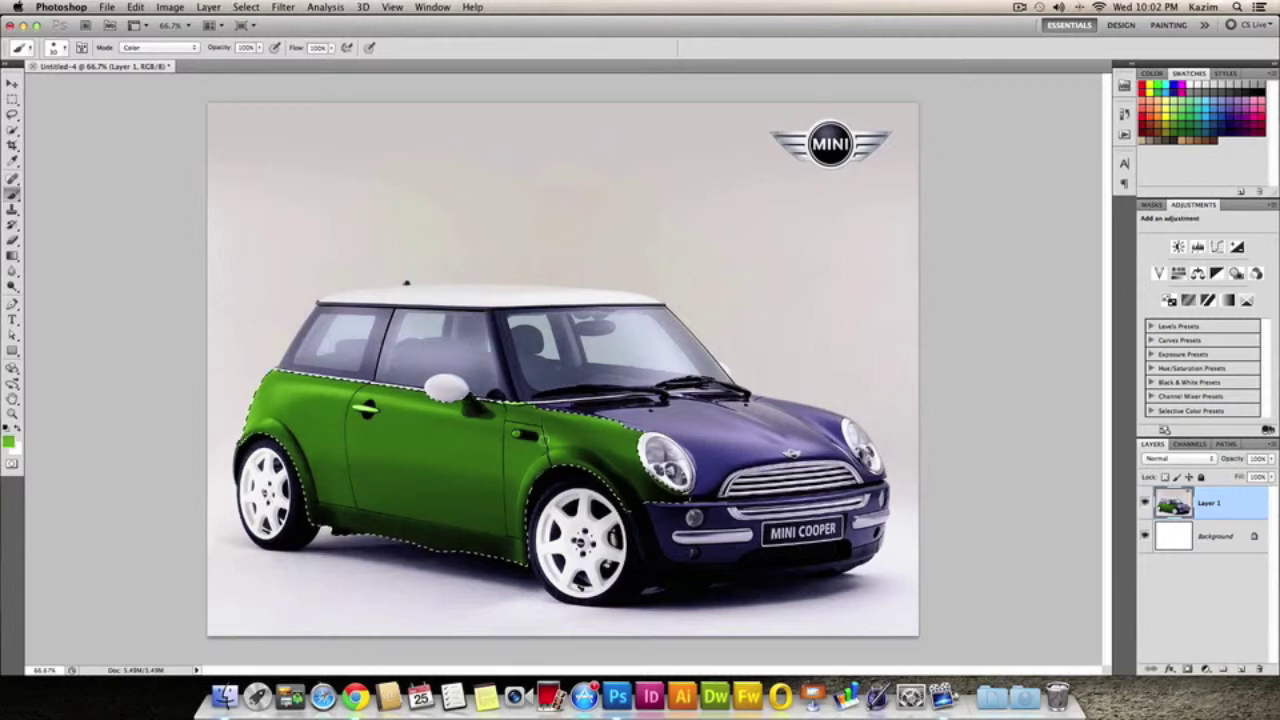
Deselect the body area and paint green over the hood from the windshield base down beside the near headlight.
key("super+d")
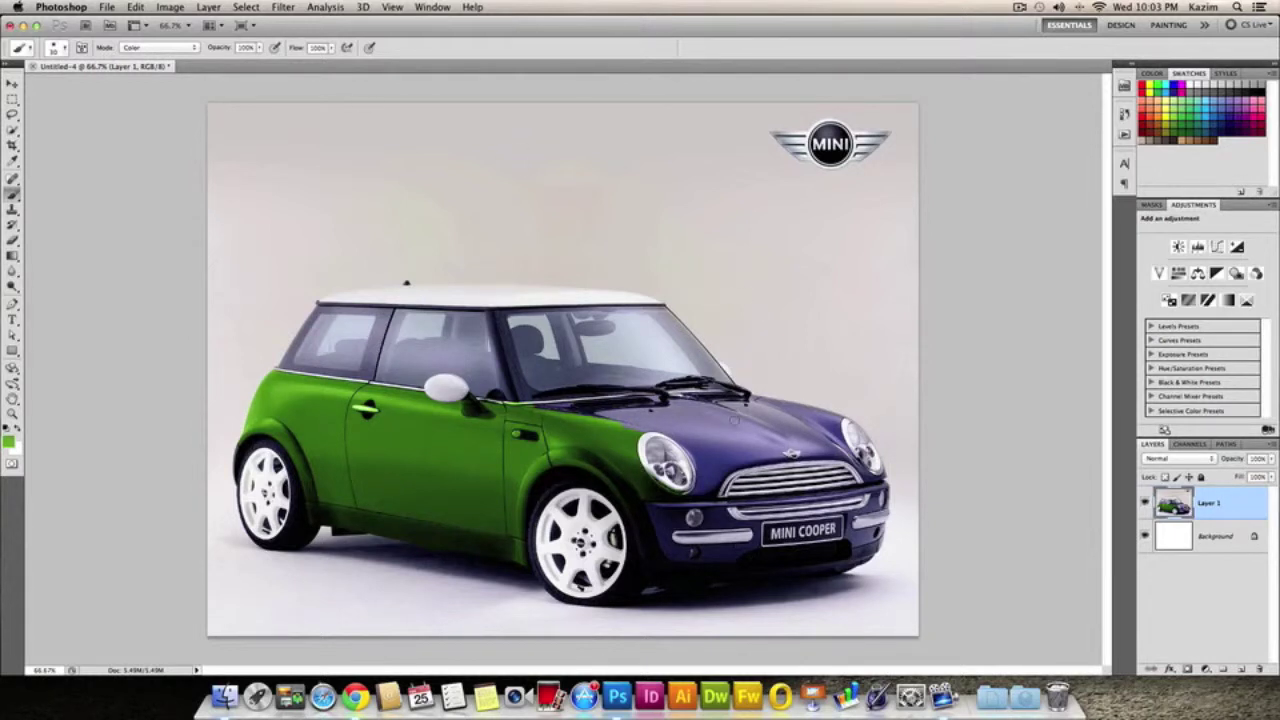
mouse_move(726, 432)
left_mouse_down()
mouse_move(690, 424)
mouse_move(752, 422)
mouse_move(670, 412)
mouse_move(697, 407)
mouse_move(628, 415)
left_mouse_up()
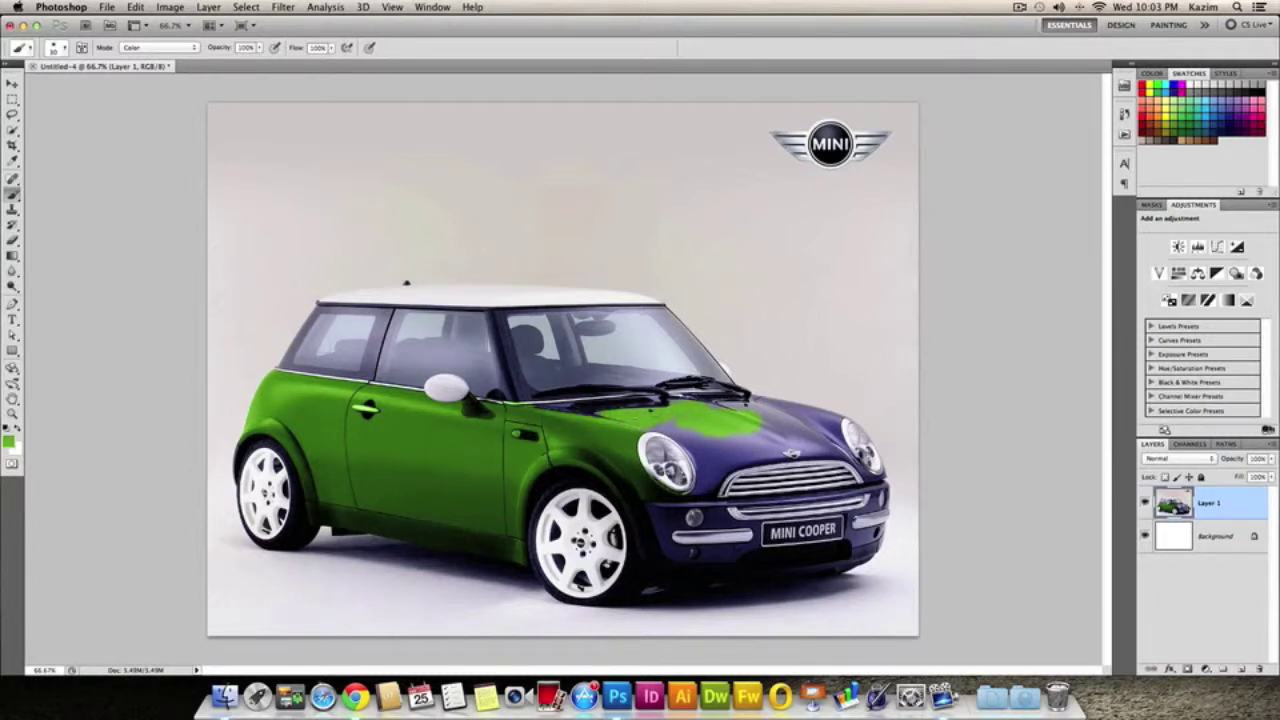
left_click(709, 453)
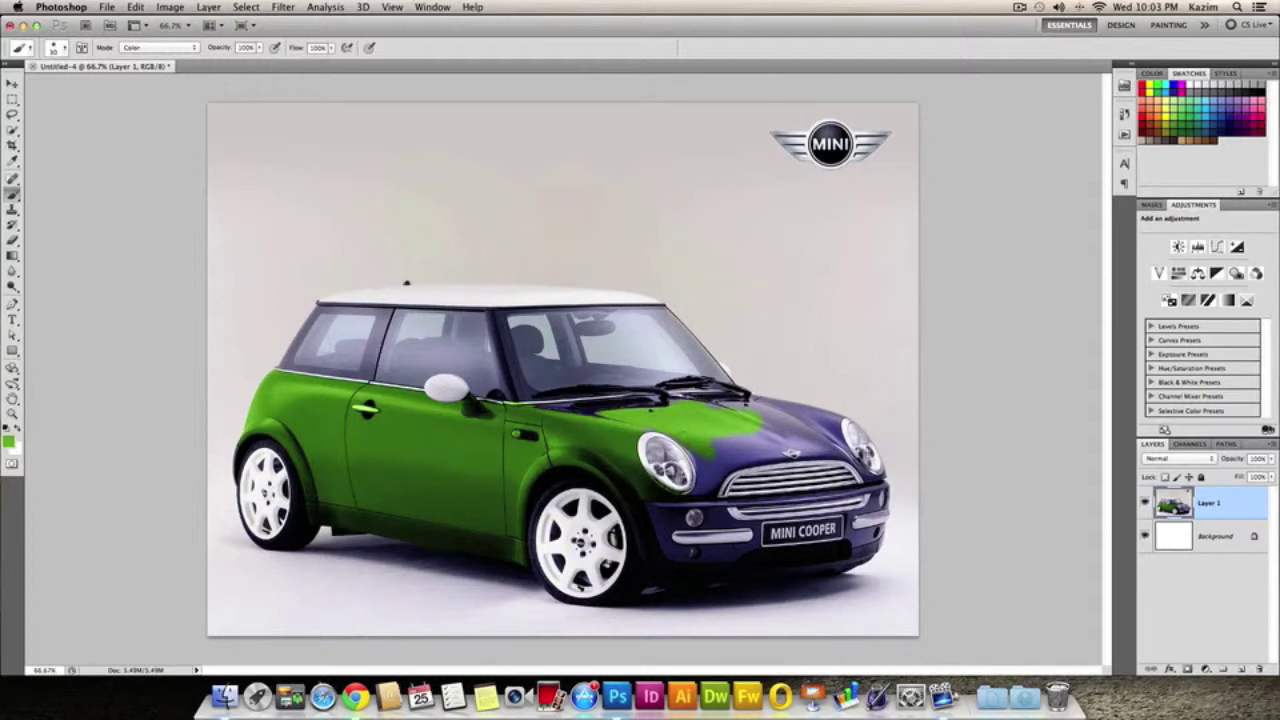
left_click(707, 474)
left_click(703, 487)
left_click(714, 484)
left_click(721, 458)
left_click(720, 444)
left_click(722, 436)
left_click(728, 451)
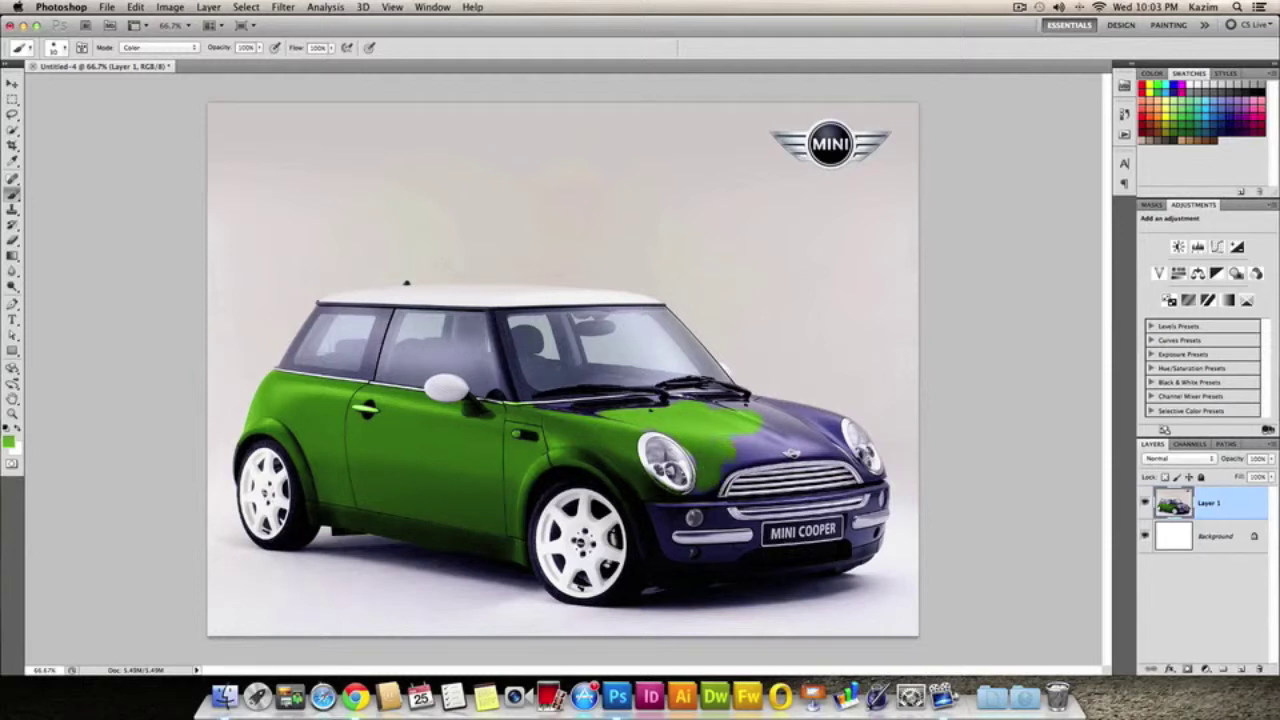